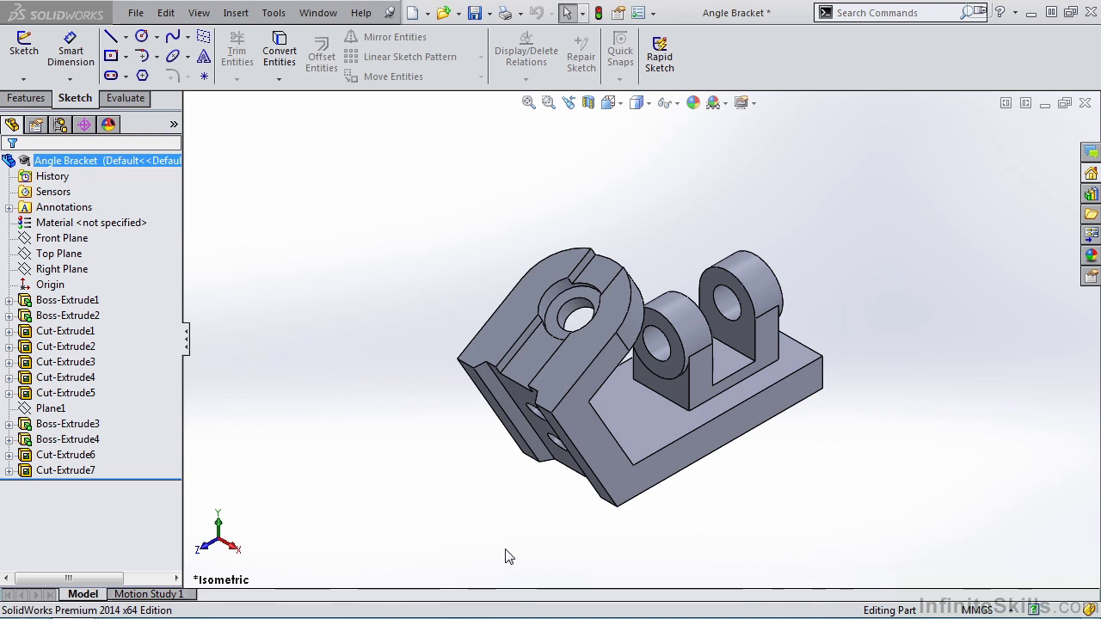
Step: Expand the first four extrude features in the feature tree and highlight Sketch1, Sketch2 and Sketch3 on the bracket
left_click(9, 301)
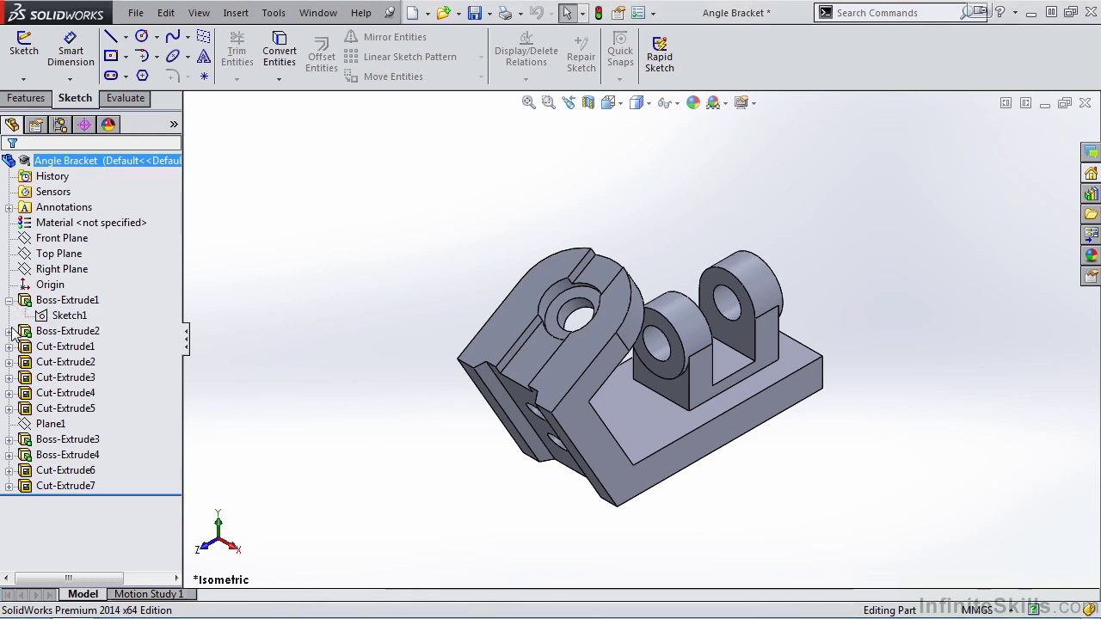
left_click(8, 332)
left_click(9, 362)
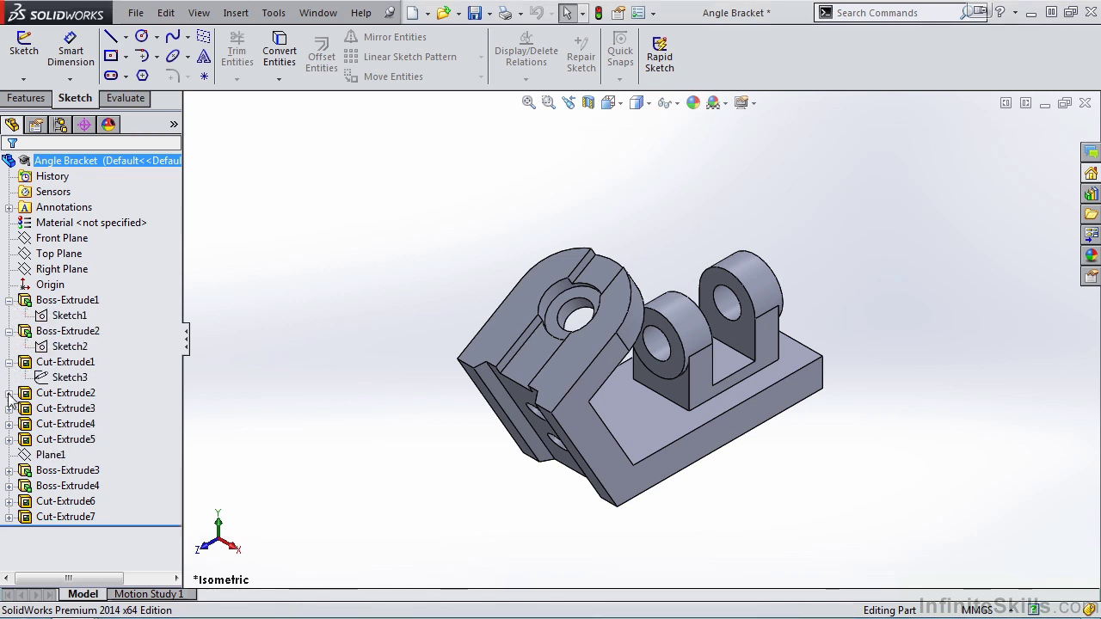
left_click(9, 393)
left_click(67, 316)
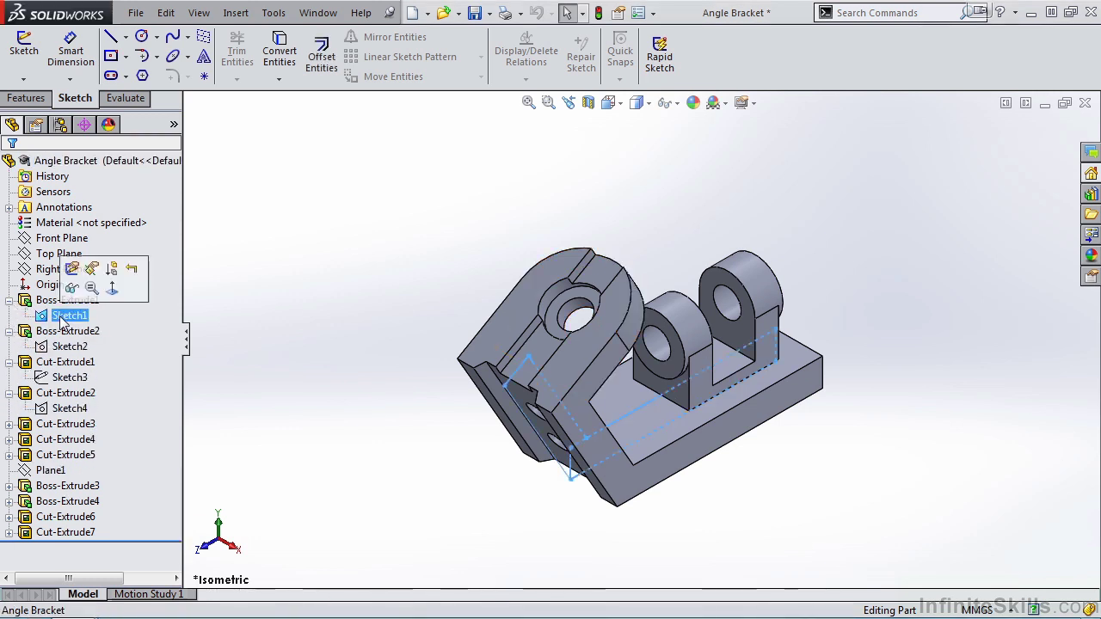
left_click(70, 346)
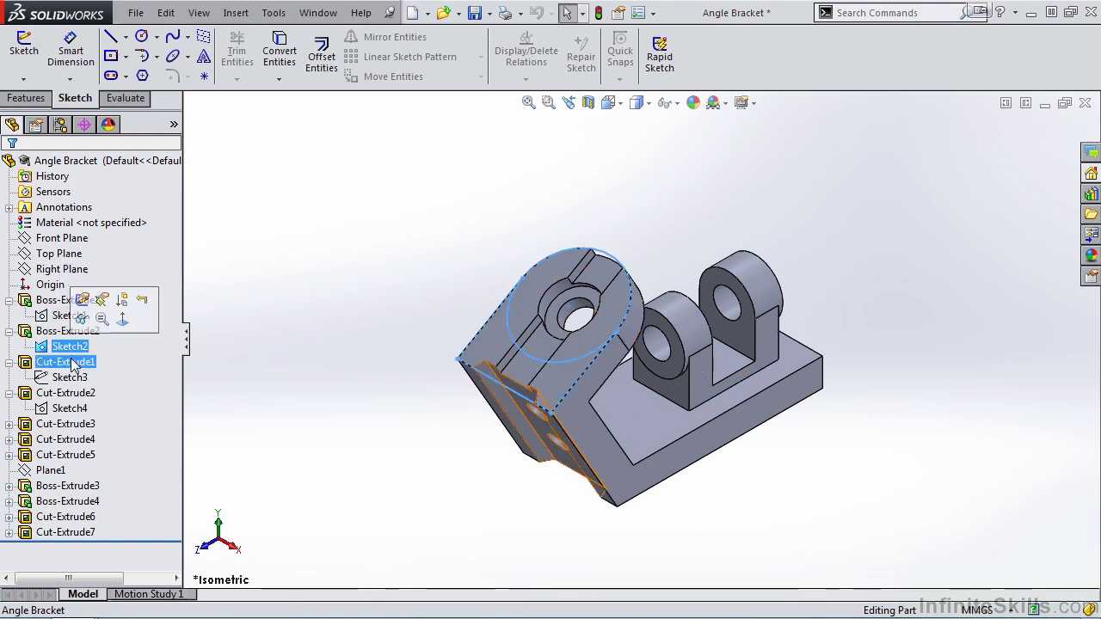
left_click(70, 378)
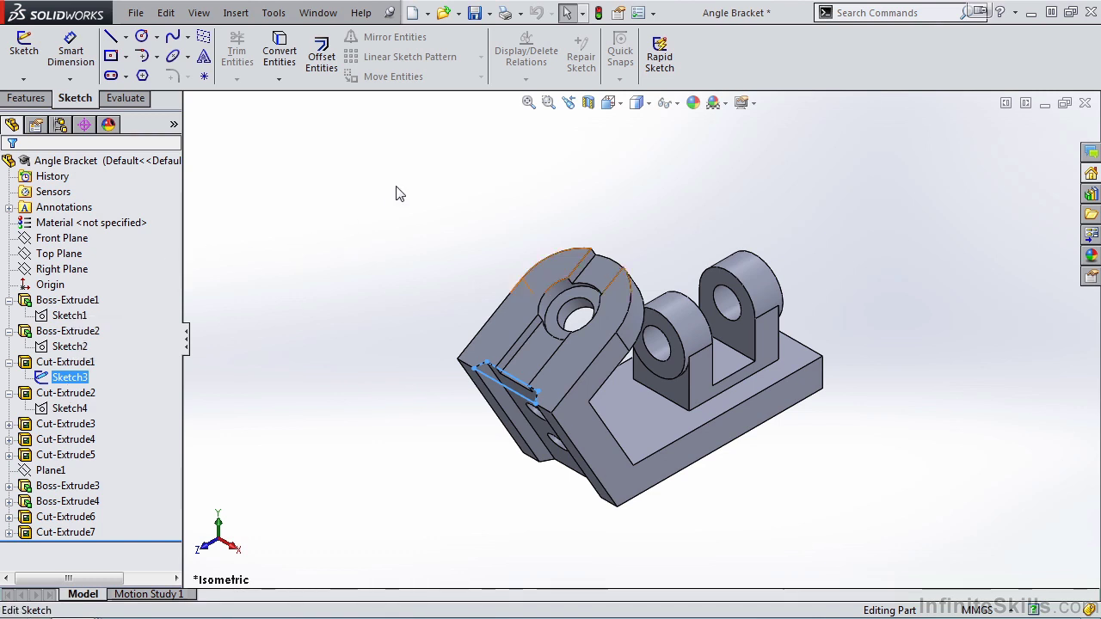
Step: Create a new part document and start a 2D sketch on the Front Plane
left_click(411, 14)
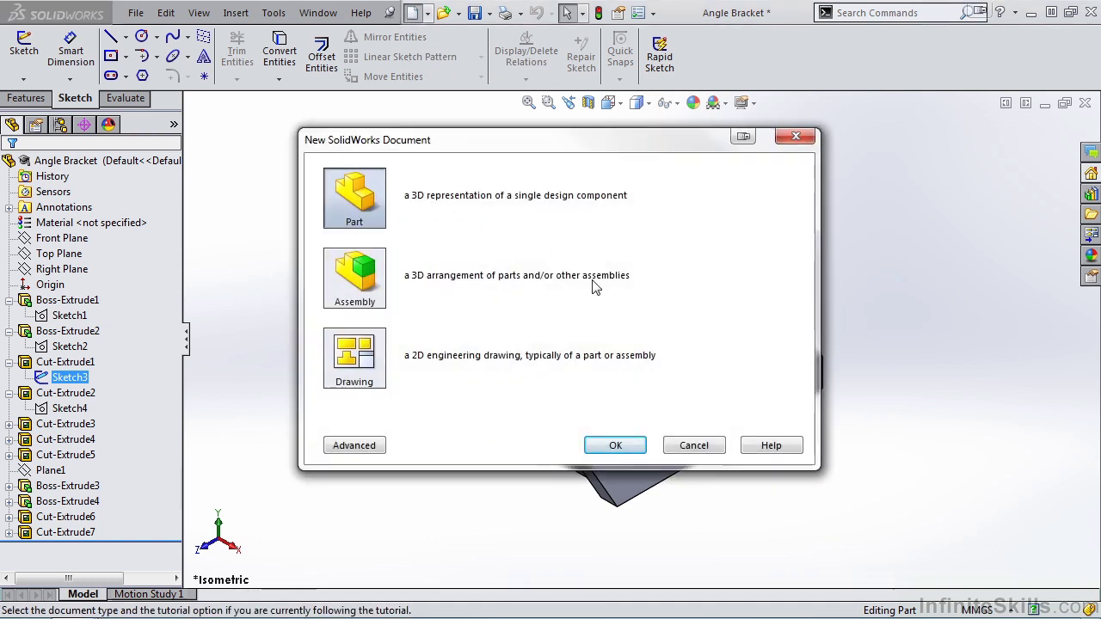
left_click(624, 446)
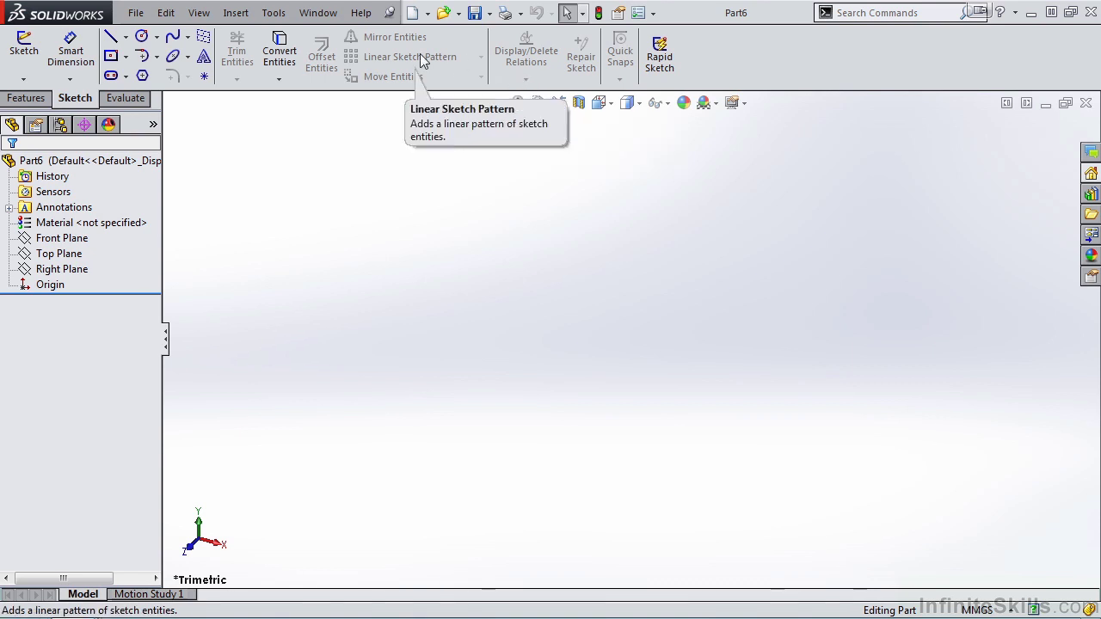
left_click(24, 81)
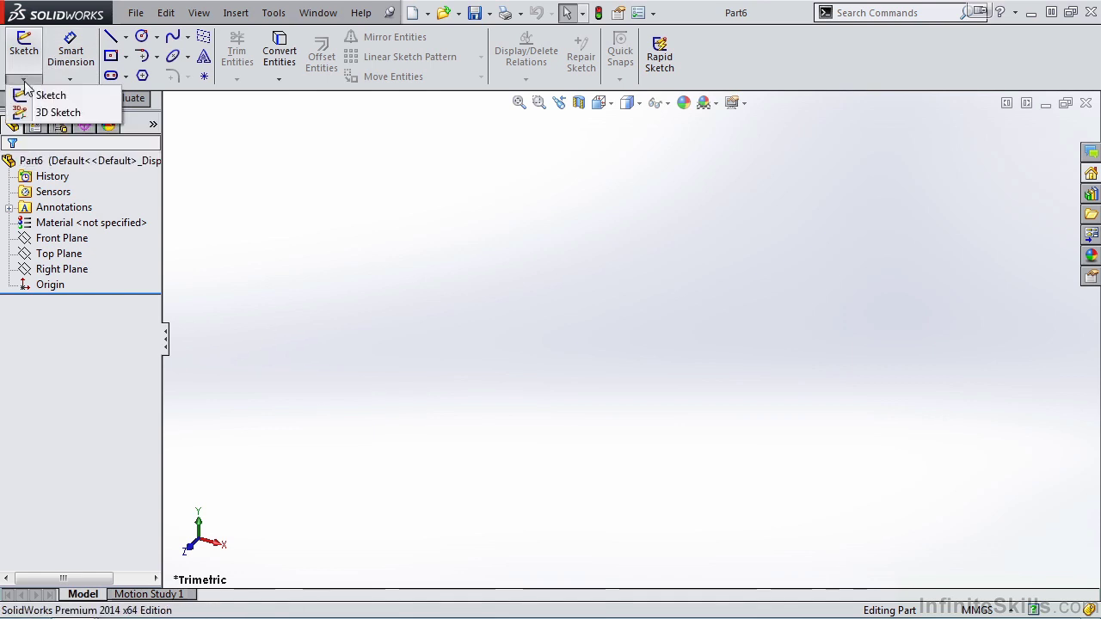
left_click(75, 97)
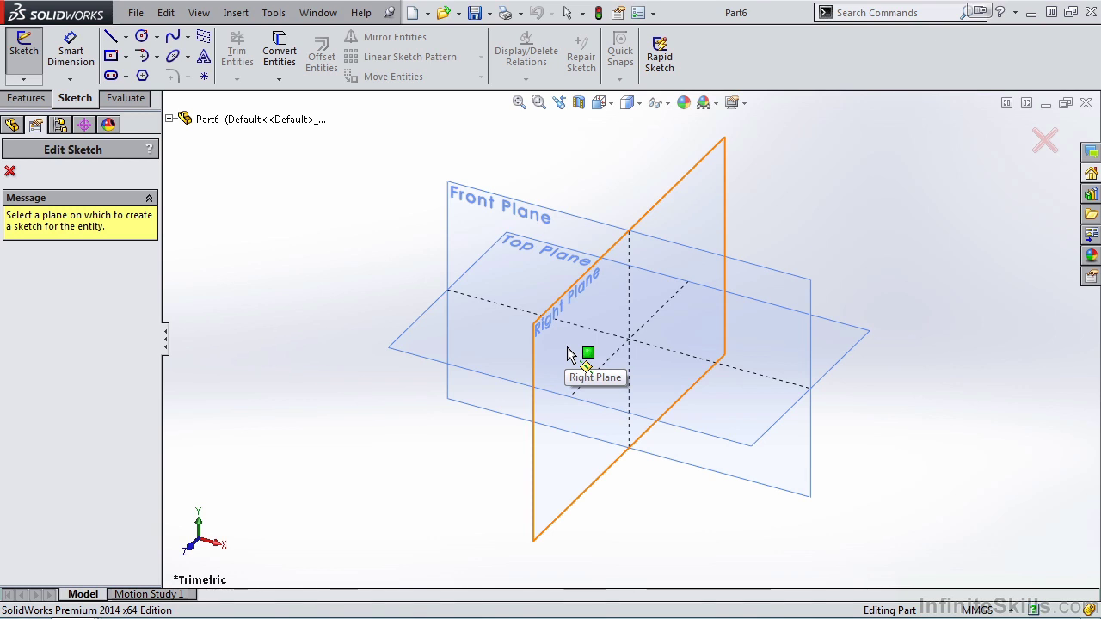
left_click(496, 230)
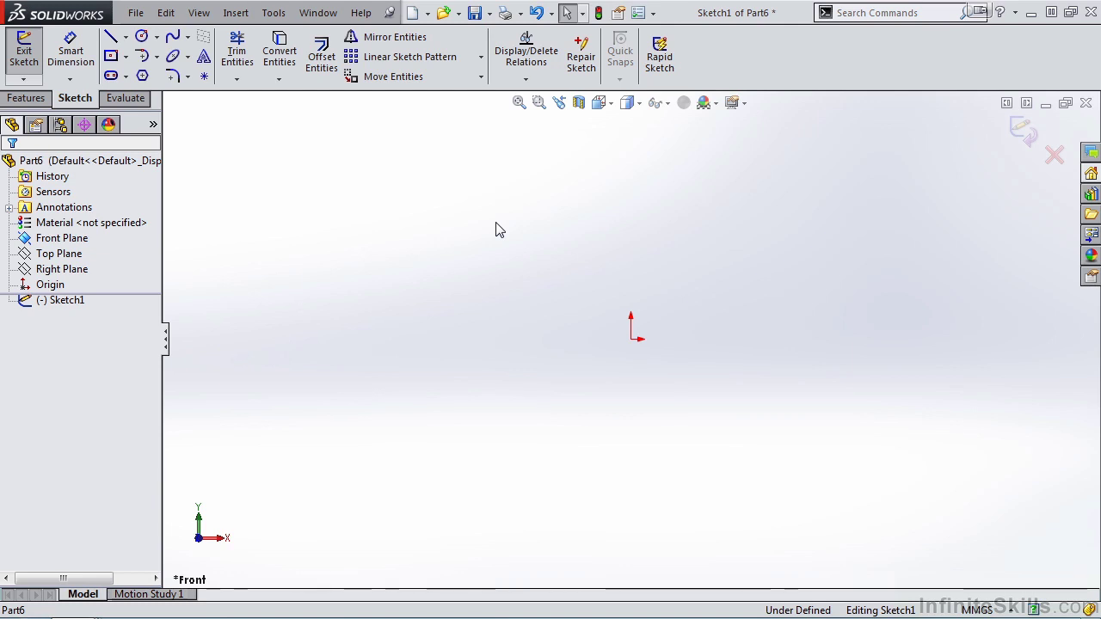
Step: Review the Sketch settings in the system options, including automatic rotation normal to the sketch plane, and close them unchanged
left_click(641, 17)
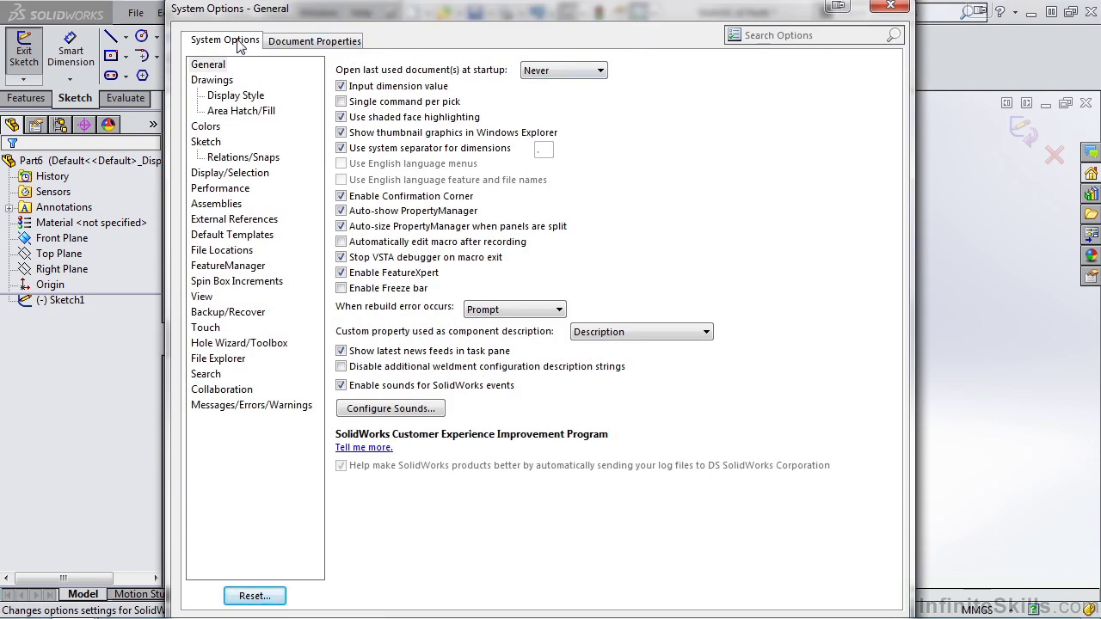
left_click(209, 143)
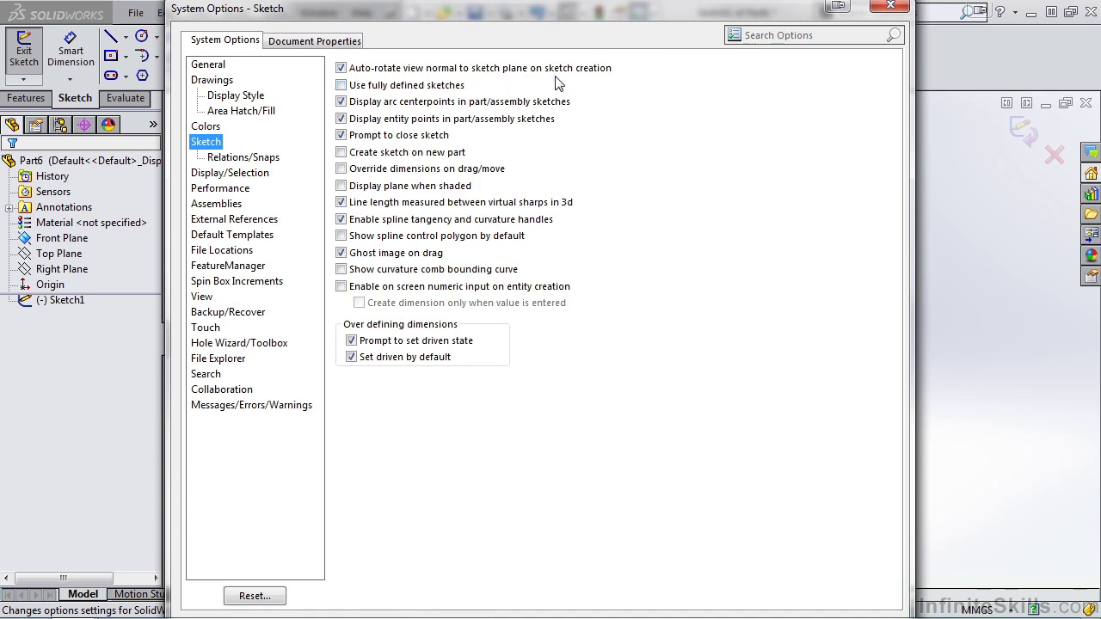
left_click(890, 7)
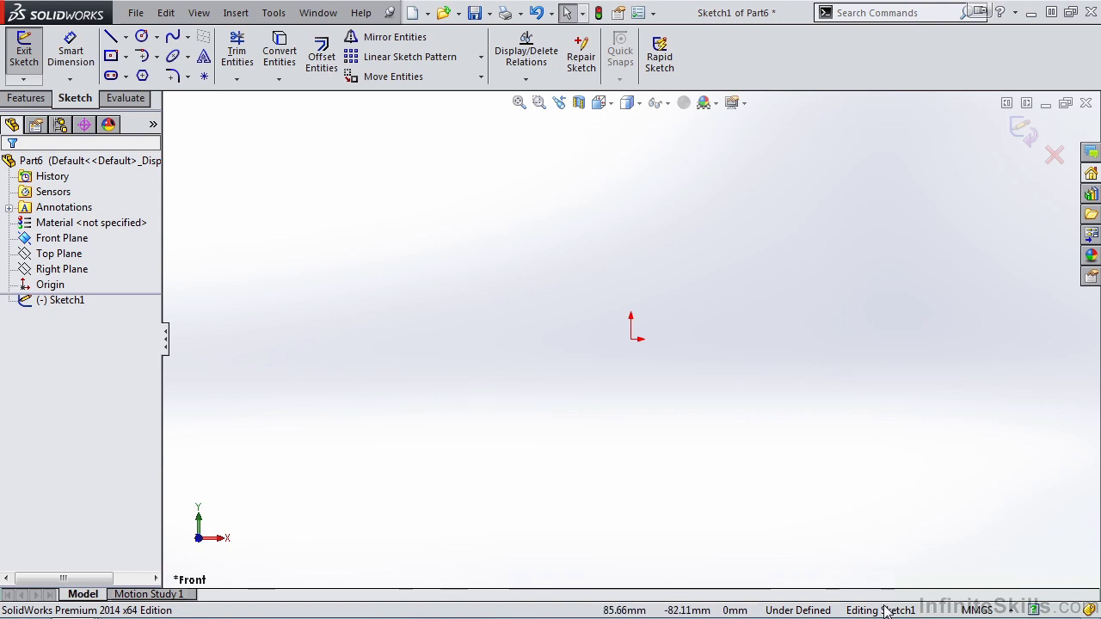
Step: Sketch an open zigzag chain of three connected lines, starting left of the origin and ending below and right of it
left_click(114, 43)
left_click(419, 297)
left_click(515, 424)
left_click(722, 464)
Step: Sketch a centerpoint arc above and right of the origin, centred at about X 40.4, Y 9.8 mm
left_click(143, 57)
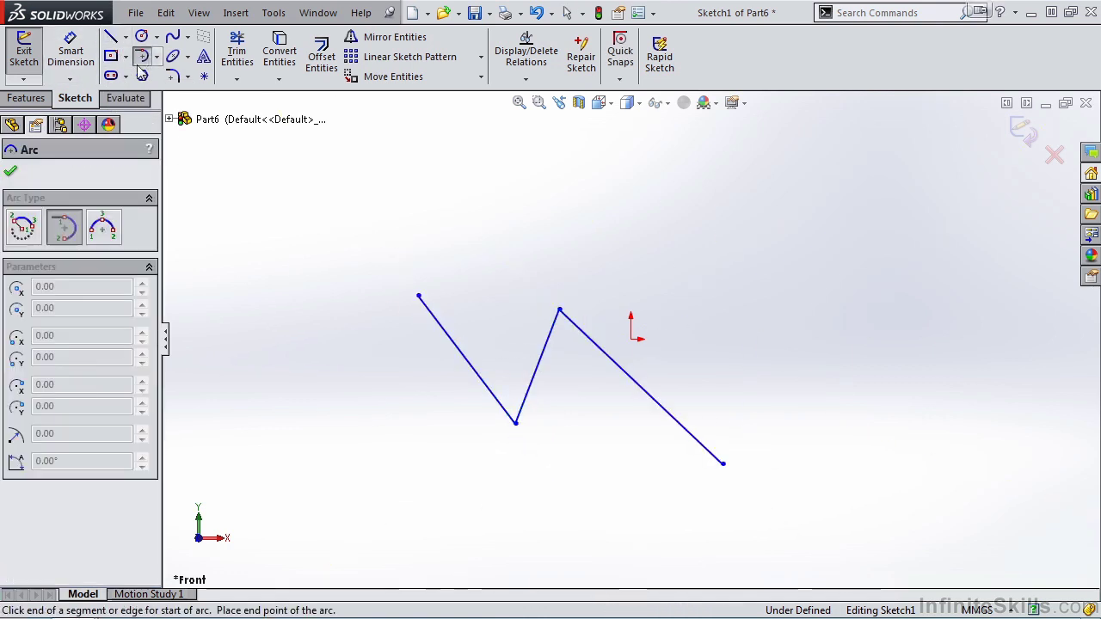
left_click(23, 227)
left_click(752, 309)
left_click(748, 203)
left_click(667, 246)
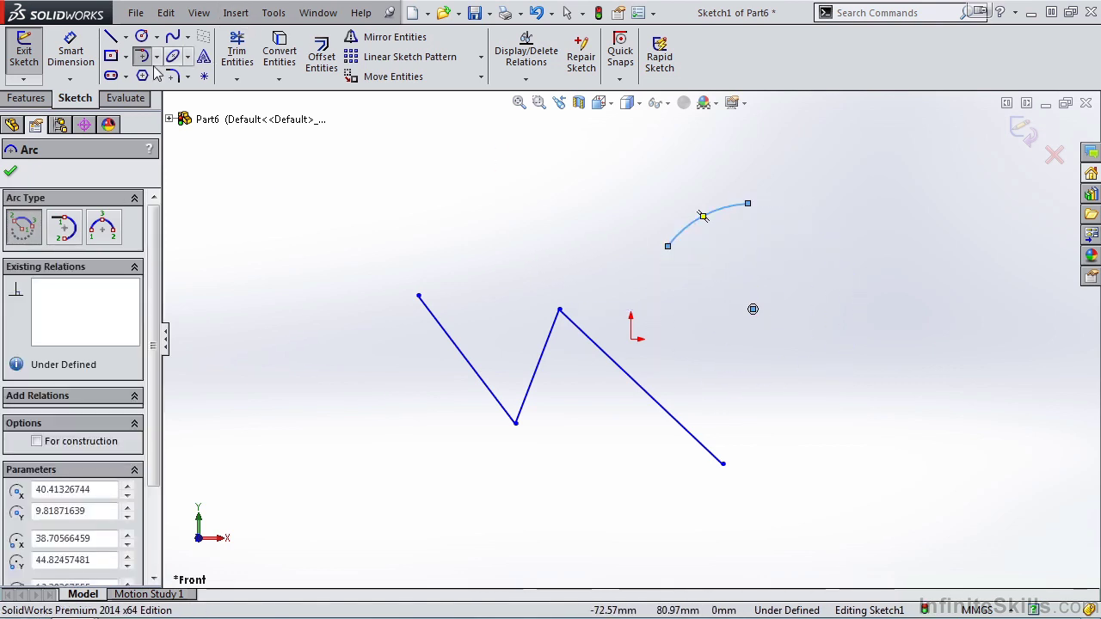
Step: Sketch a circle of about 13.7 mm radius right of the origin, centred at about X 66.6, Y -4.1 mm, and exit the sketch
left_click(141, 36)
left_click(832, 351)
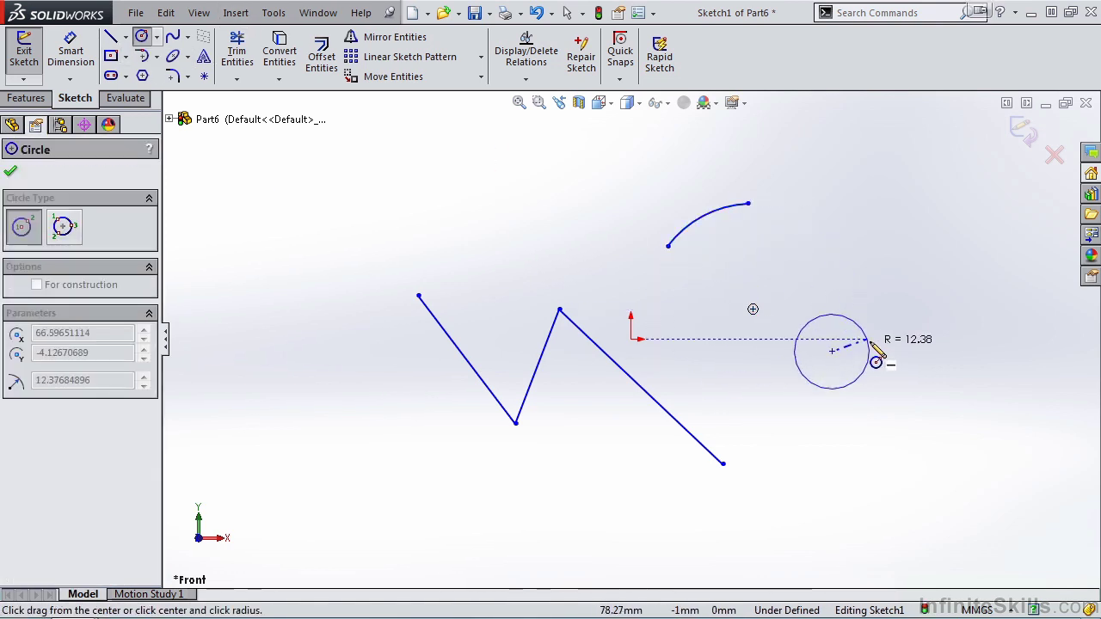
left_click(873, 351)
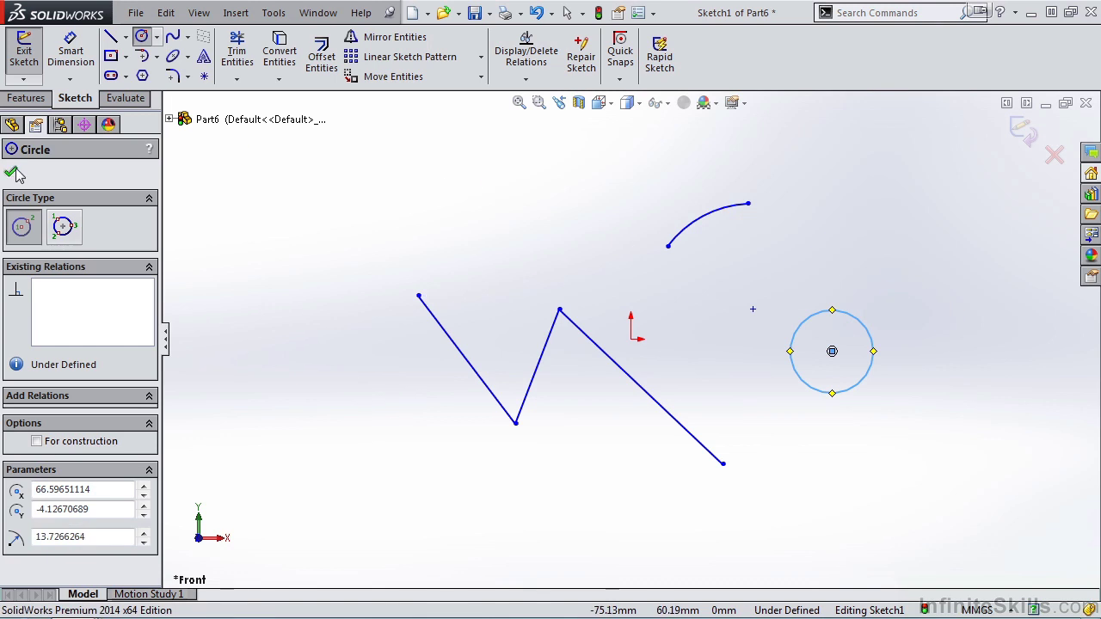
left_click(13, 173)
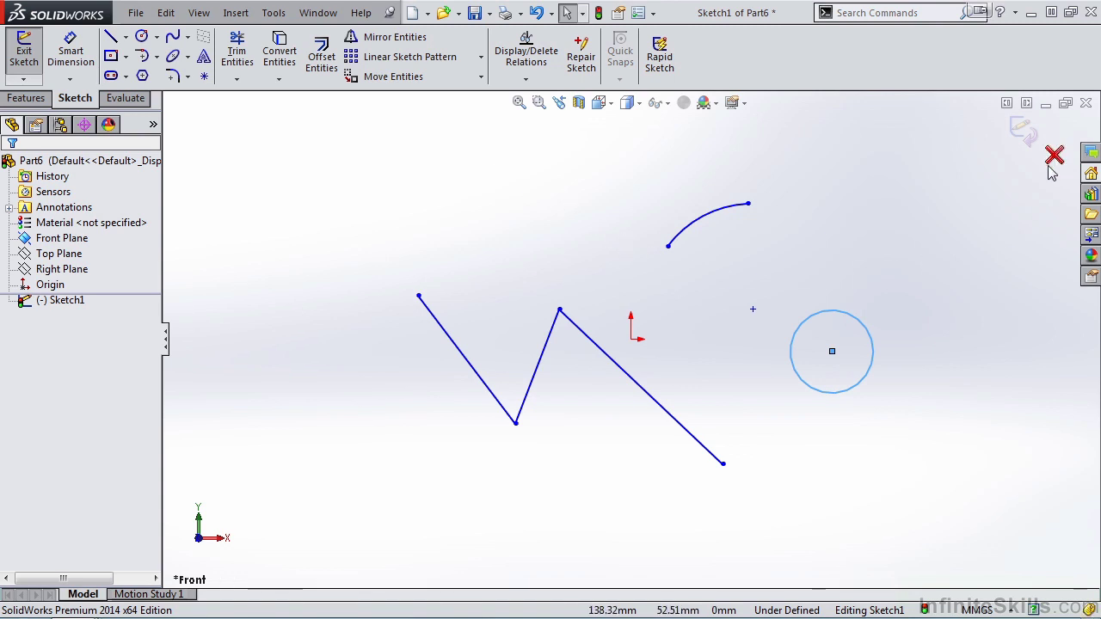
left_click(1021, 130)
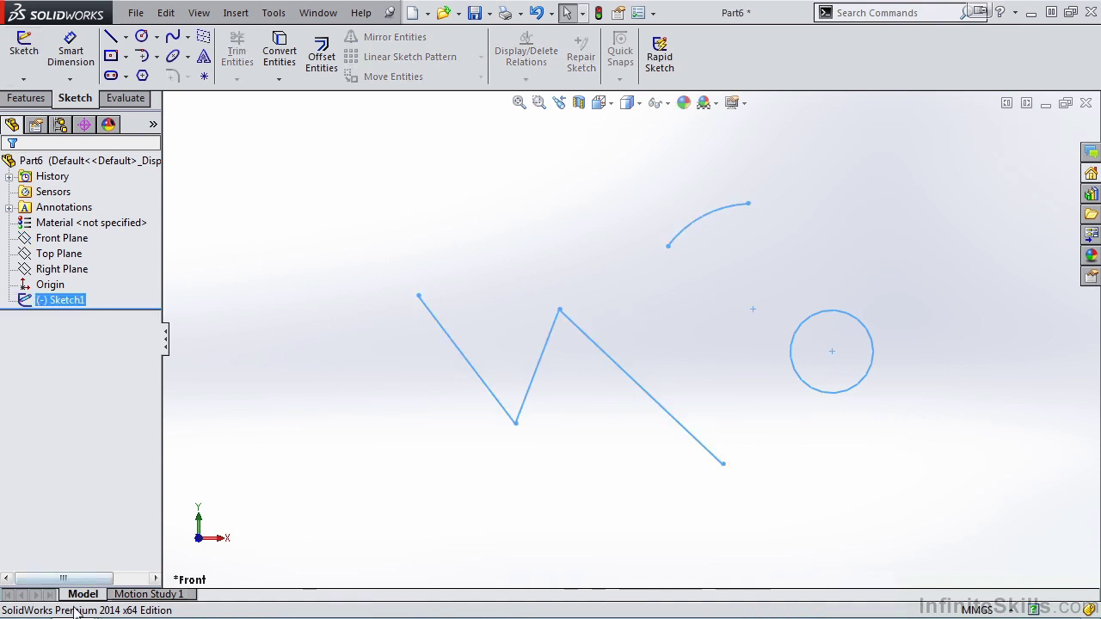
Step: Switch to the open Angle Bracket part
mouse_move(78, 613)
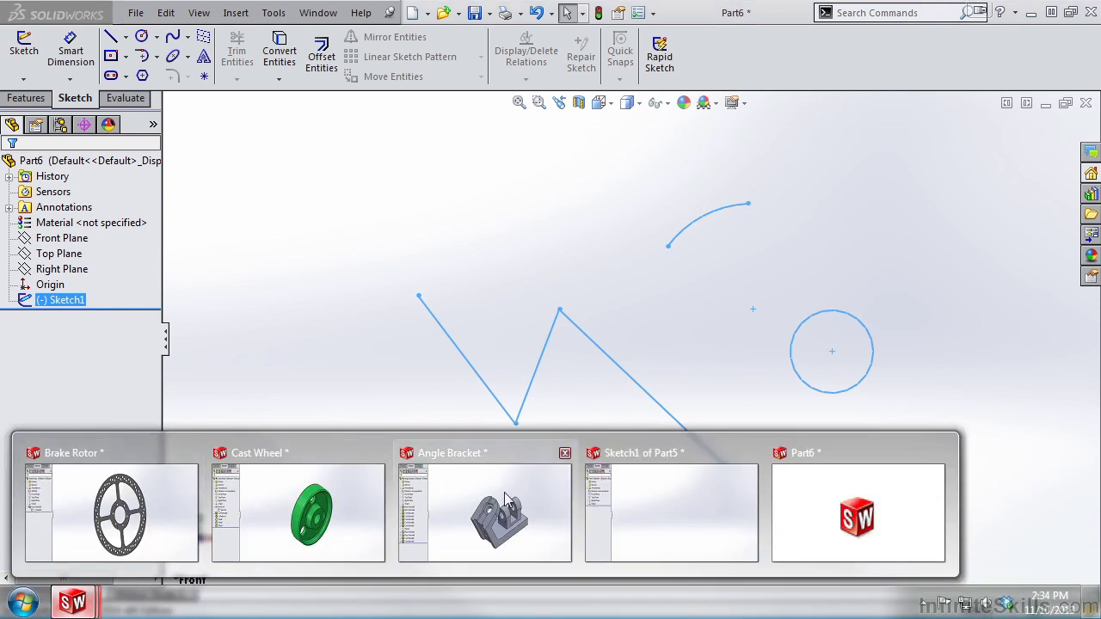
left_click(504, 492)
left_click(490, 521)
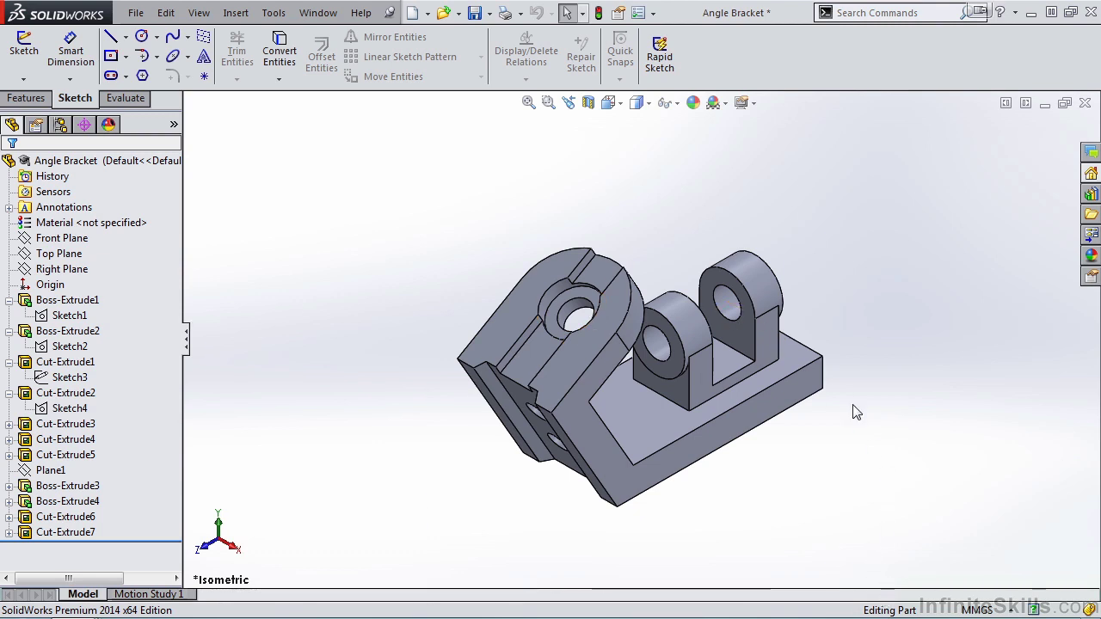
Step: Start a sketch on the base plate's top face, discard it and restore the isometric view
left_click(24, 47)
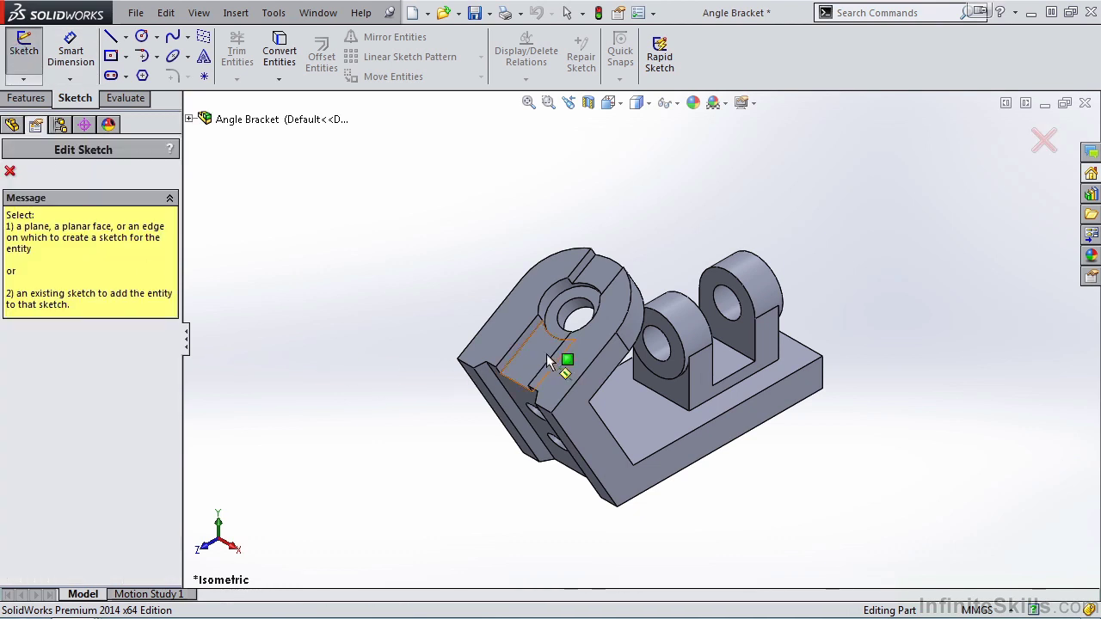
left_click(633, 420)
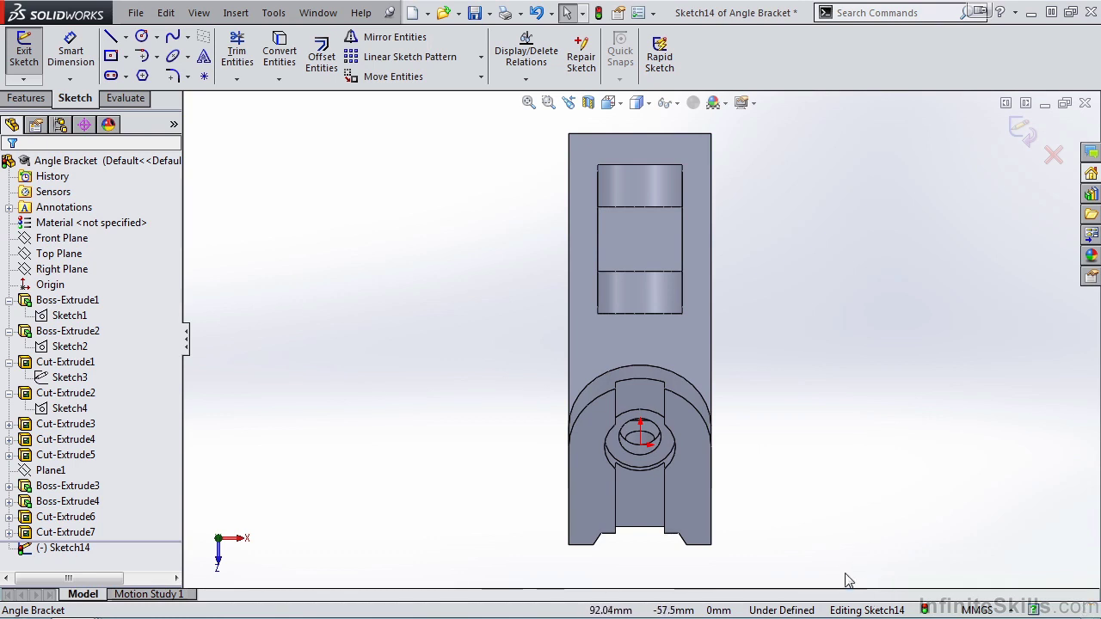
left_click(1054, 158)
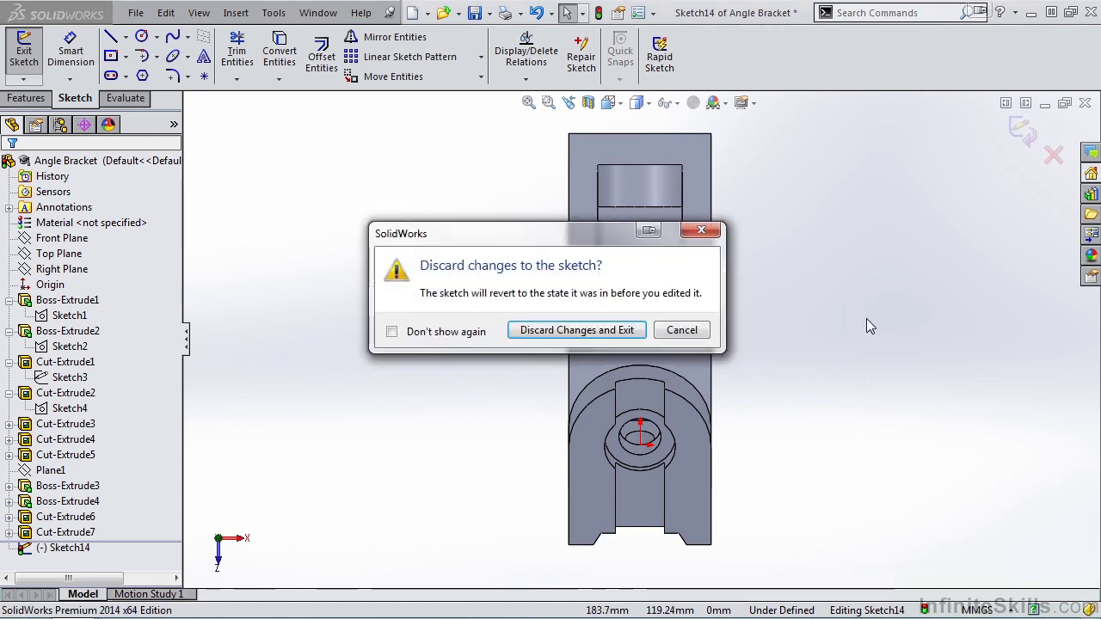
left_click(580, 326)
key("space")
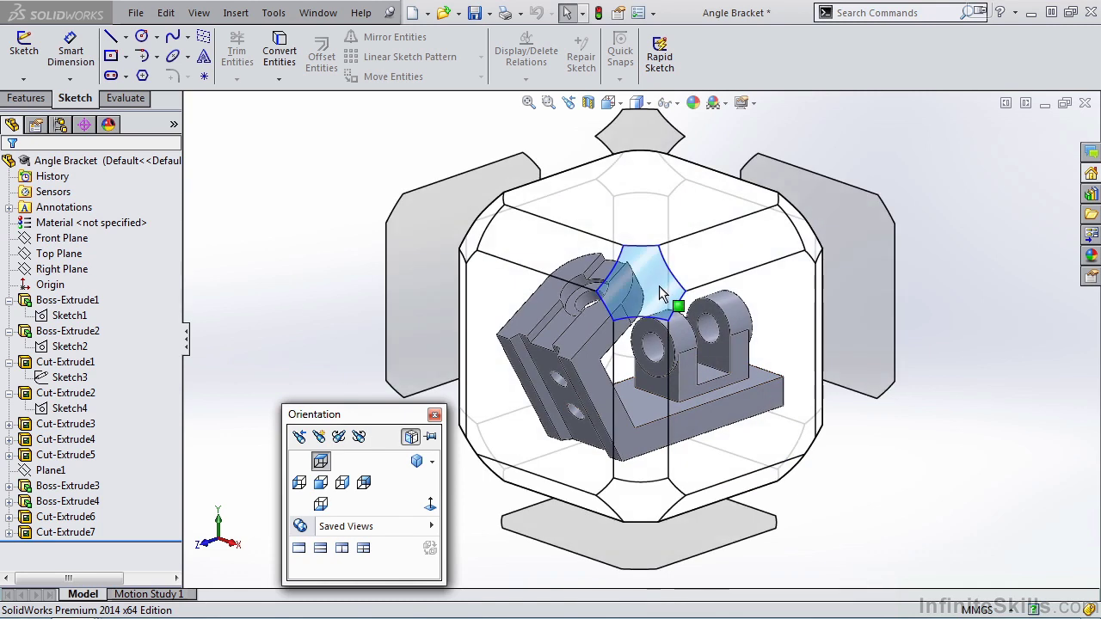
left_click(634, 275)
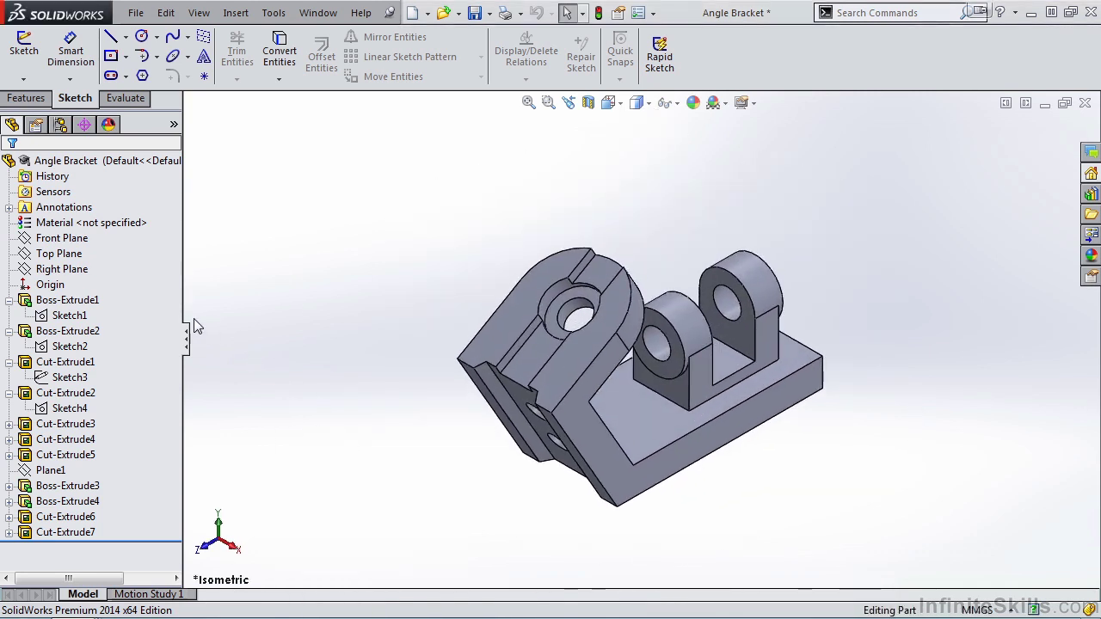
Step: Highlight the sketches under the first extrude features and open Sketch4 of Cut-Extrude2 for editing
left_click(69, 315)
left_click(76, 332, "ctrl")
left_click(74, 347)
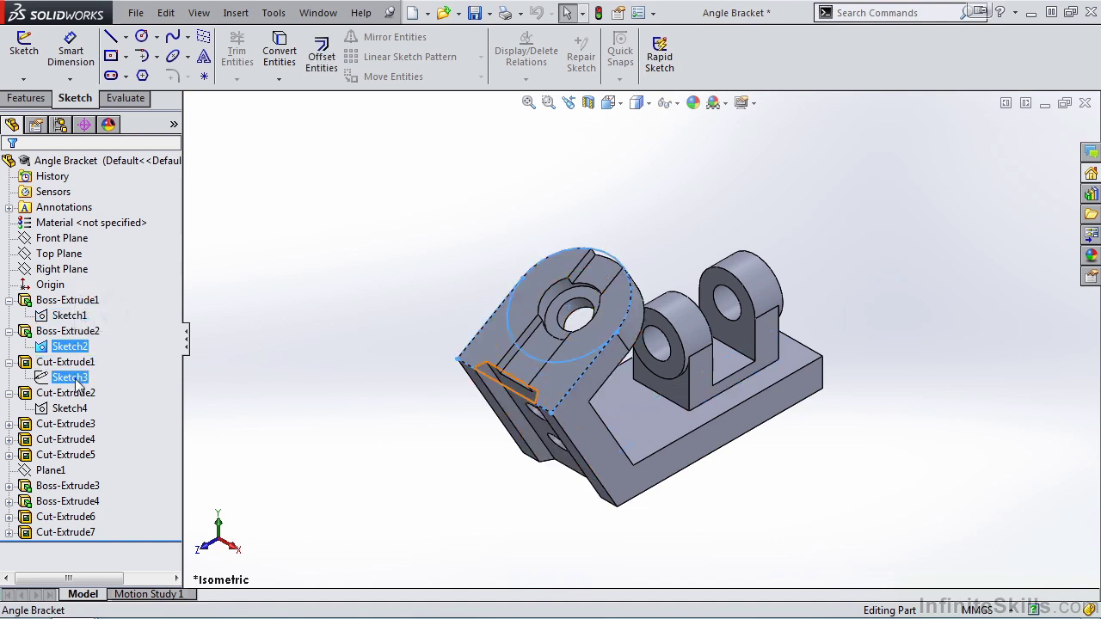
left_click(73, 409)
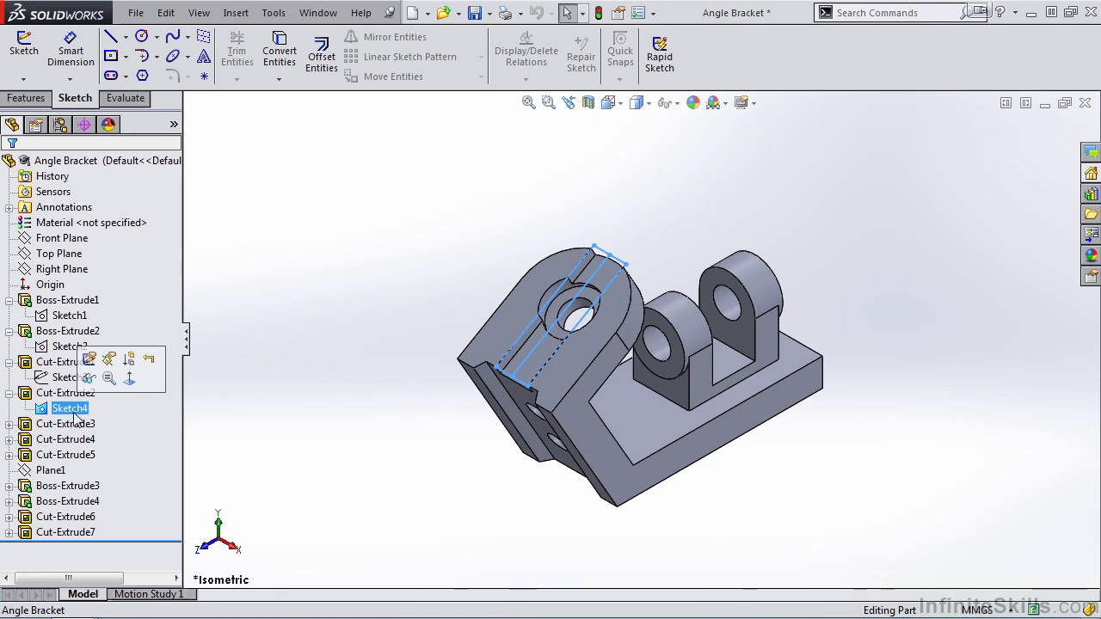
left_click(64, 377, "ctrl")
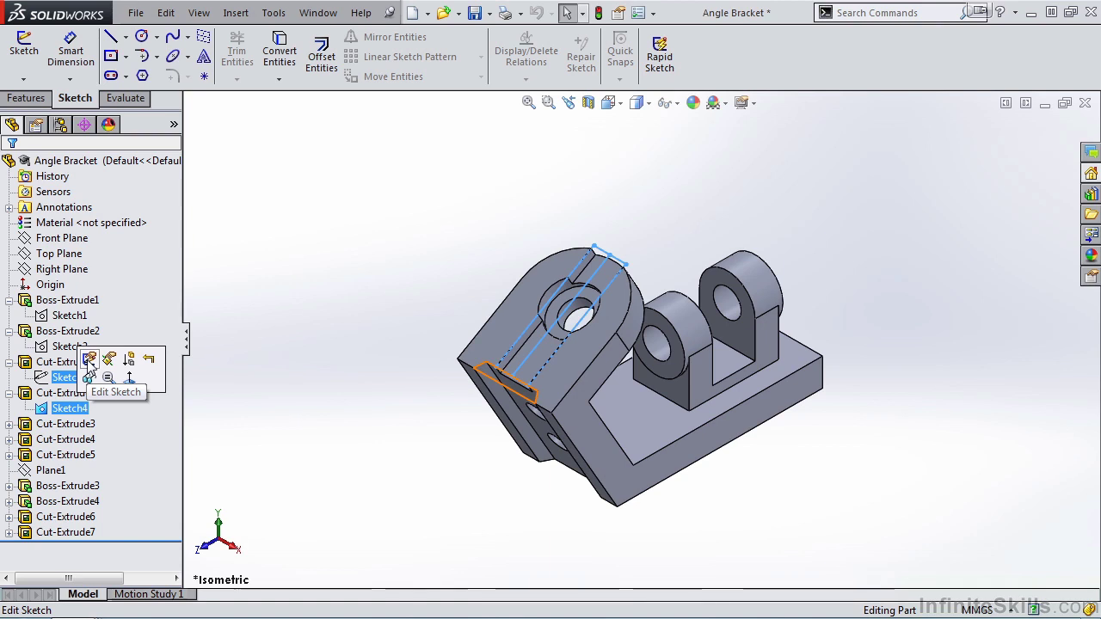
left_click(90, 362)
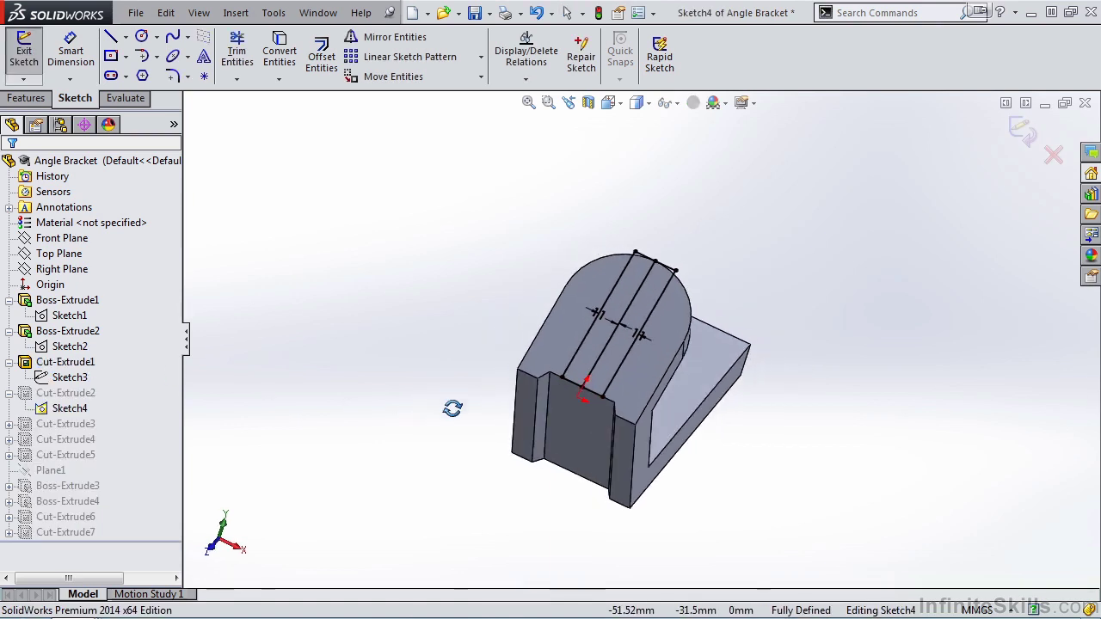